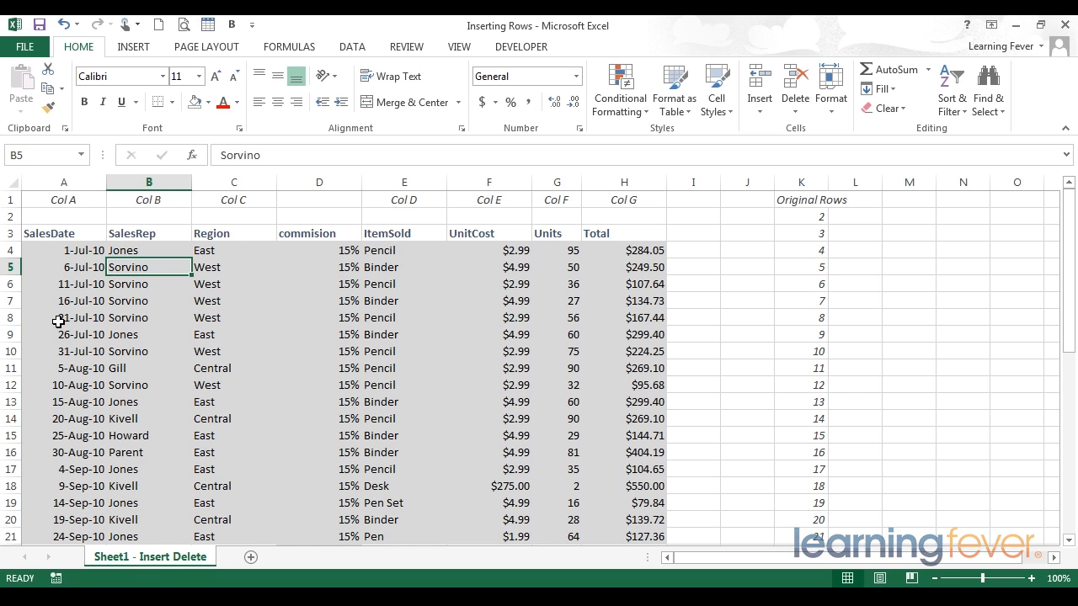
# Delete entire rows 8 through 11 from the sales table.
pyautogui.moveTo(10, 317); pyautogui.dragTo(13, 371)
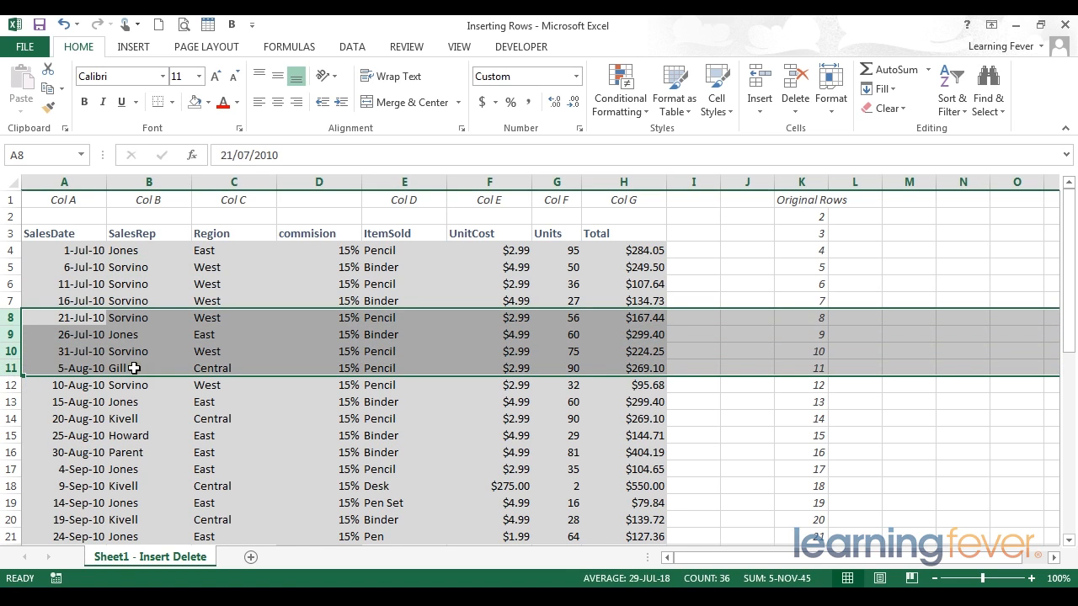
pyautogui.rightClick(7, 334)
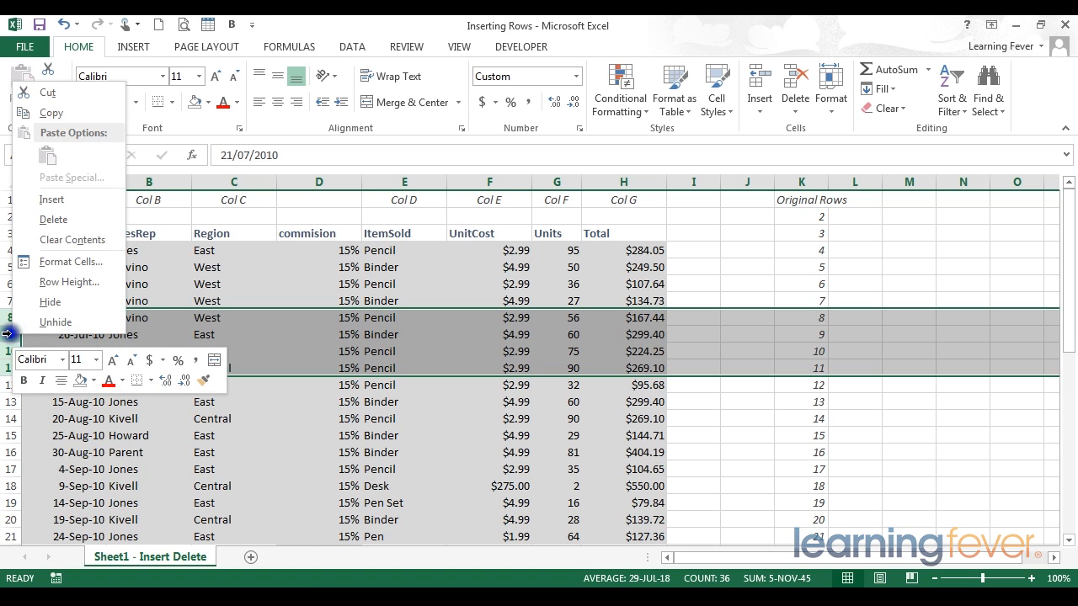
pyautogui.click(54, 220)
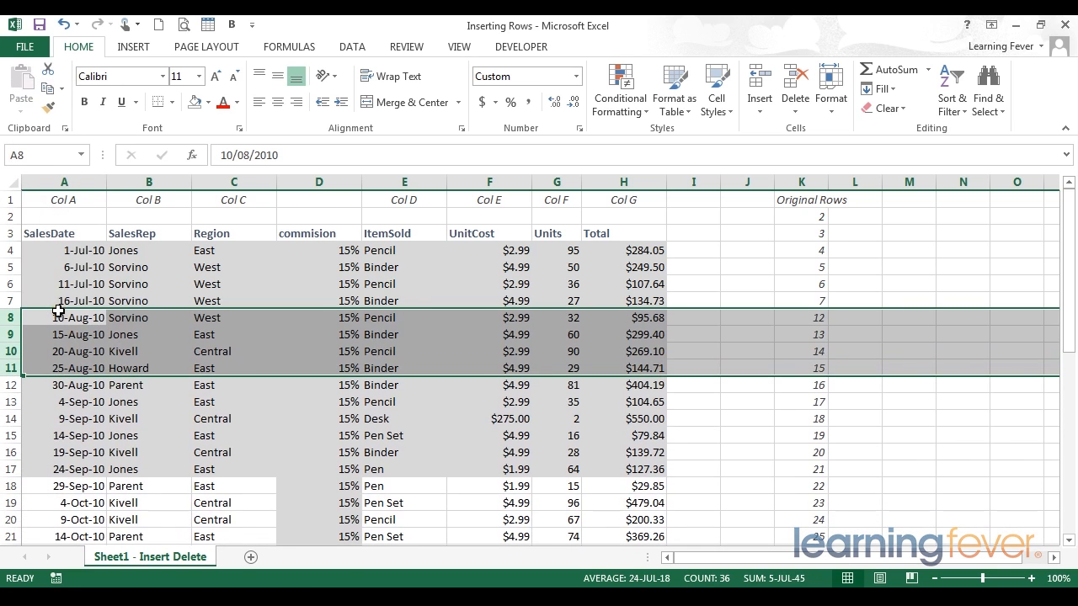
# Examine the Original Rows numbering in column K around row 7 and review the sales table down to its last row.
pyautogui.moveTo(801, 200); pyautogui.dragTo(801, 368)
pyautogui.click(804, 301)
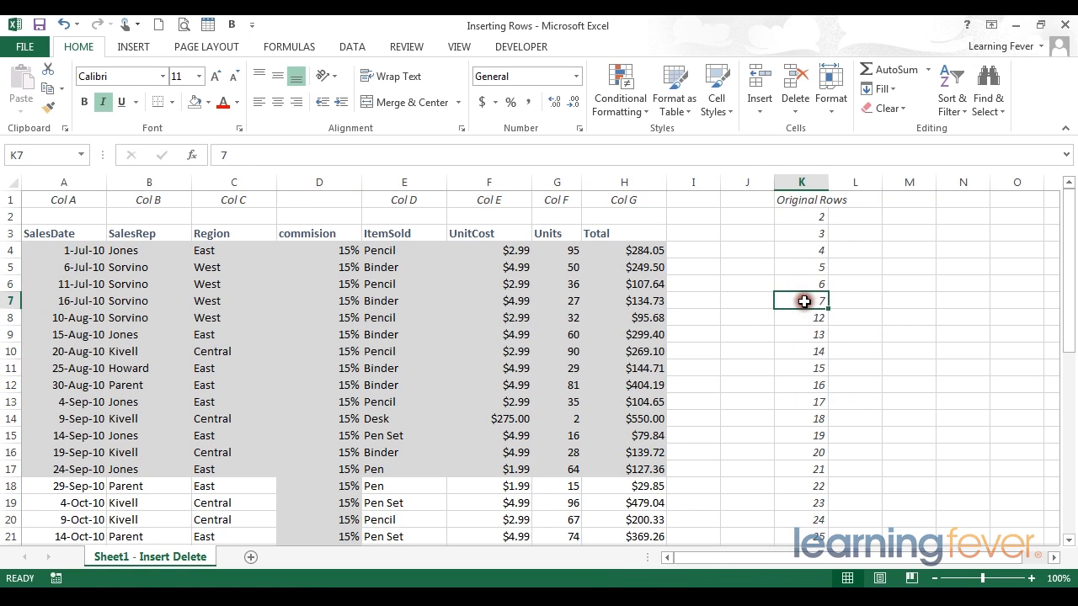
pyautogui.moveTo(804, 303); pyautogui.dragTo(802, 339)
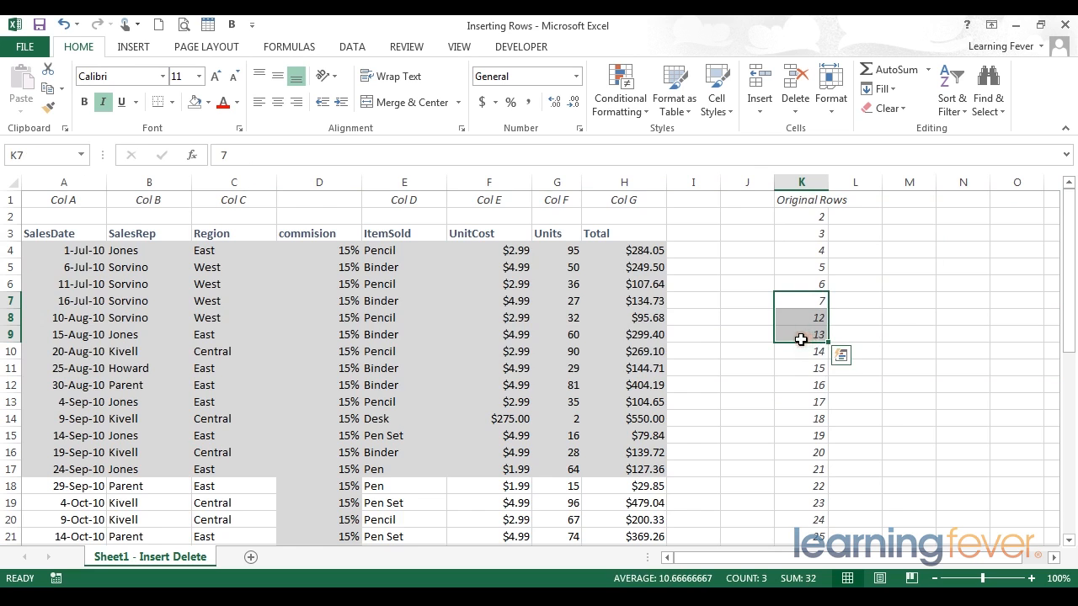
pyautogui.scroll(-9, 782, 348)
pyautogui.scroll(6, 780, 348)
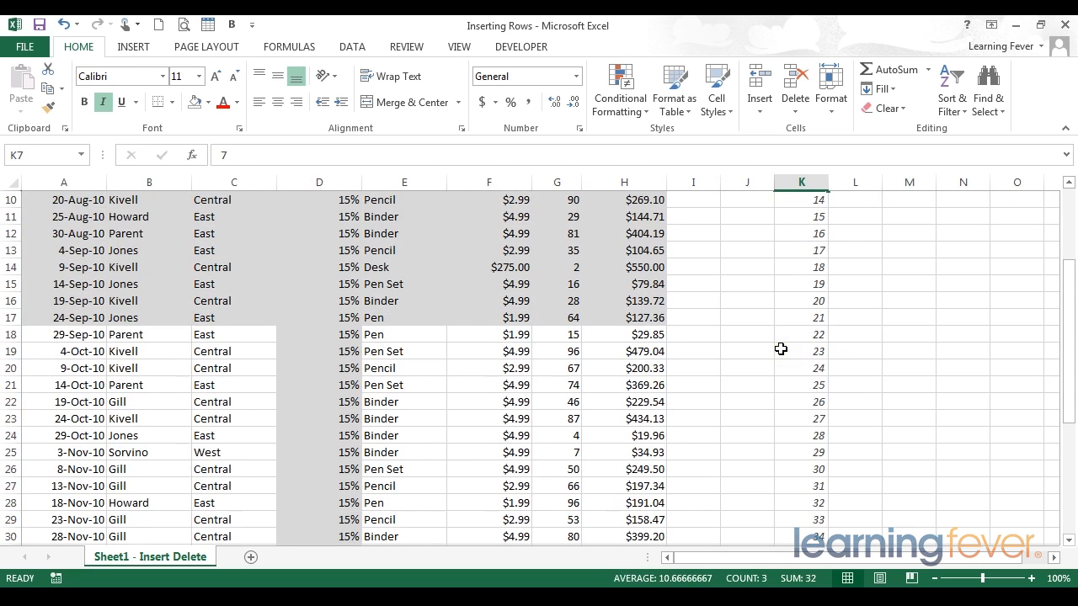
pyautogui.scroll(3, 658, 349)
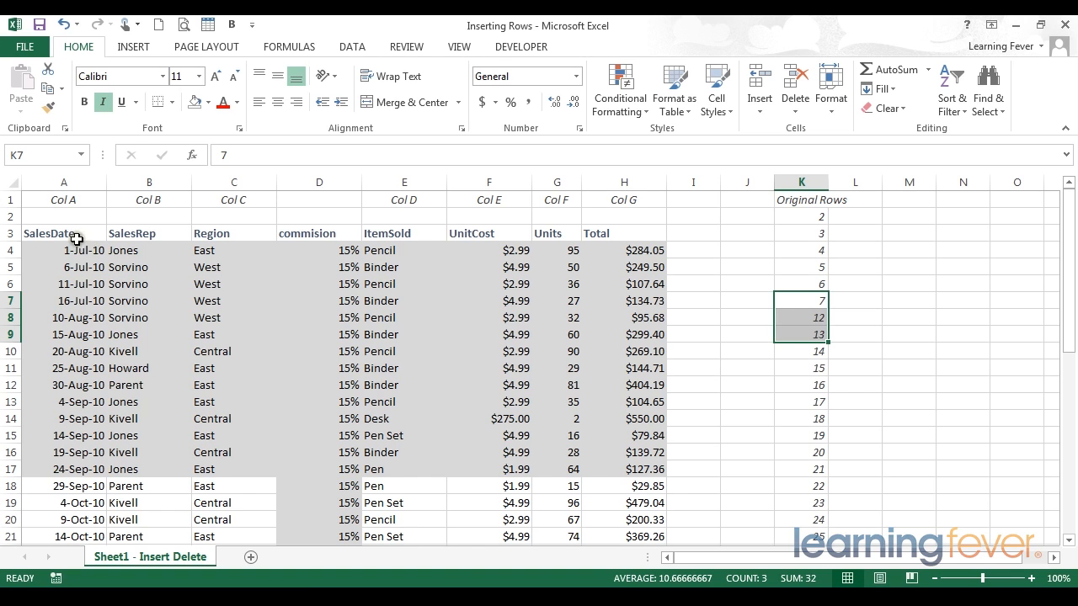
pyautogui.scroll(-9, 636, 414)
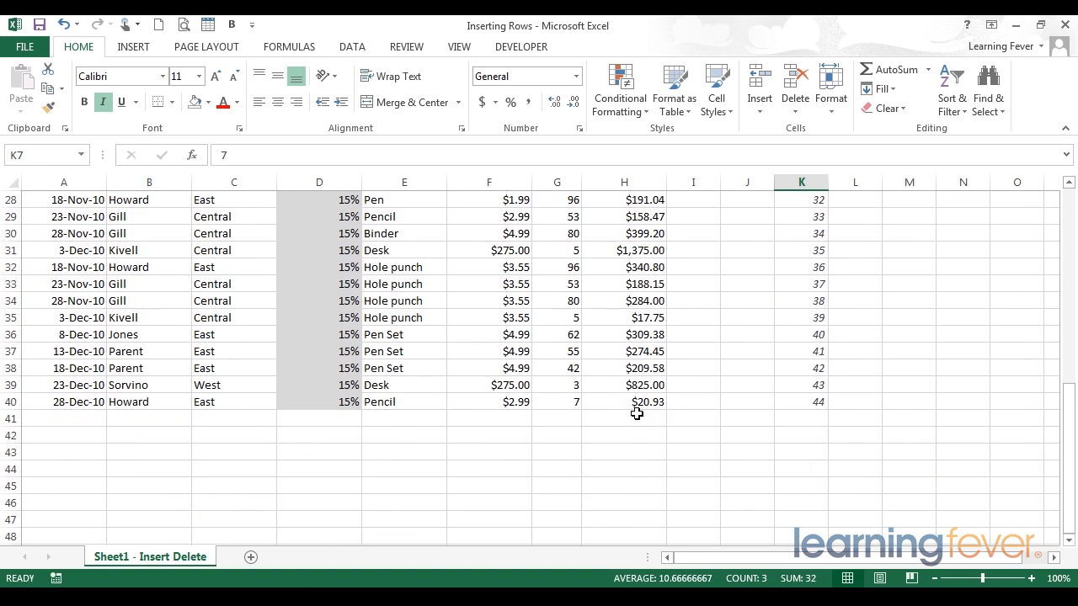
pyautogui.scroll(9, 636, 414)
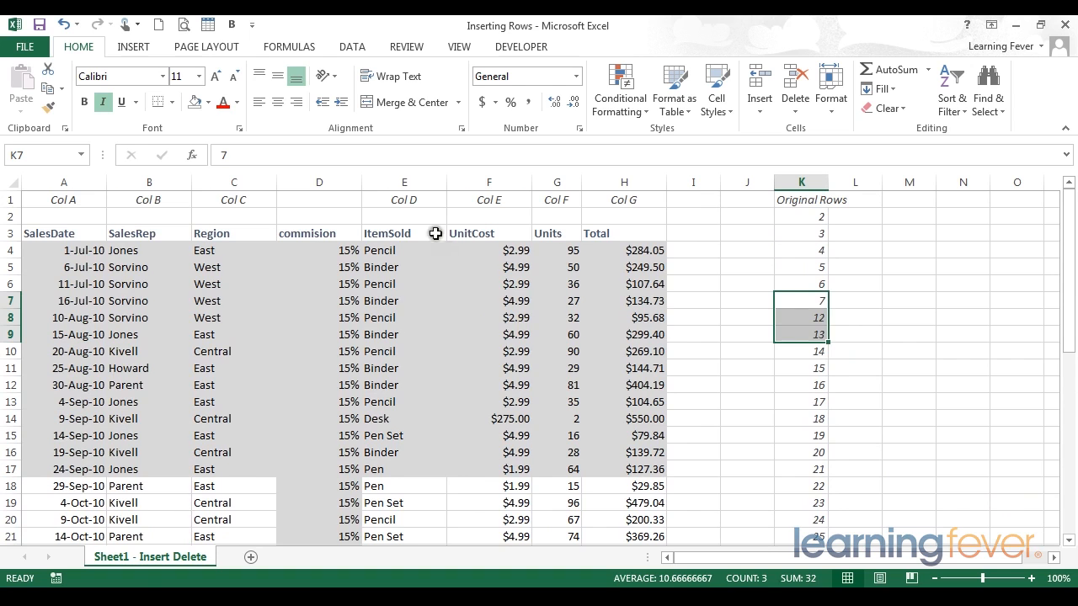
# Delete the entire commision column D and check the remaining table.
pyautogui.click(320, 181)
pyautogui.rightClick(320, 181)
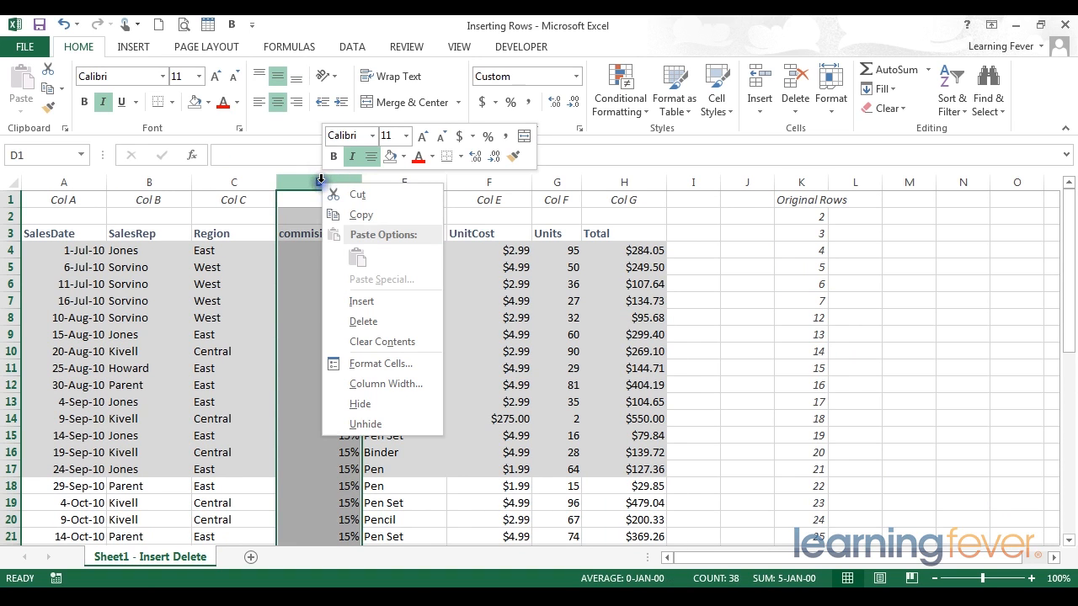
pyautogui.click(364, 322)
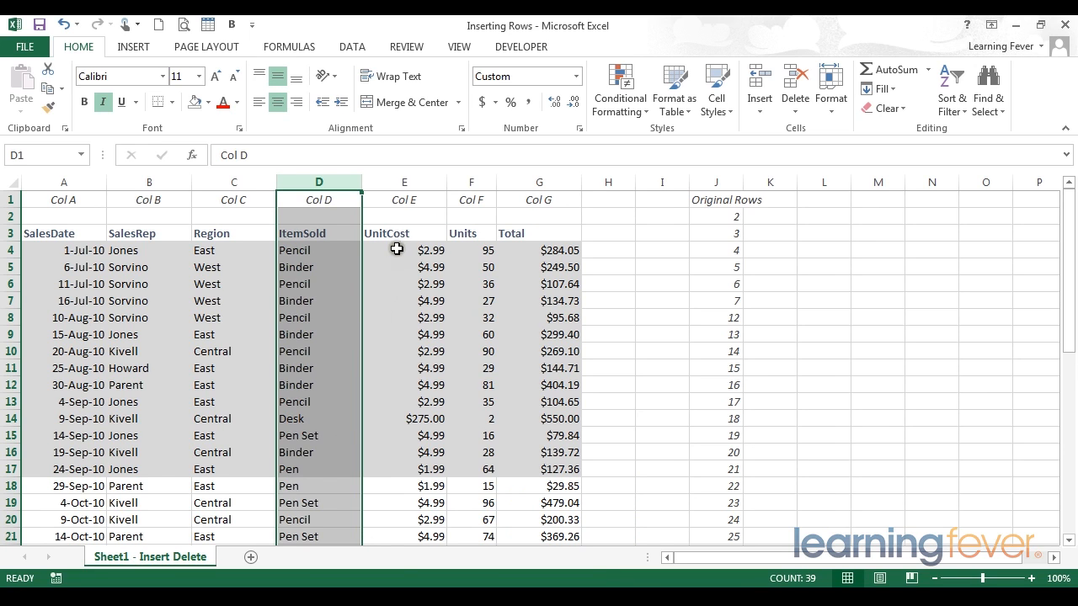
pyautogui.scroll(-8, 383, 325)
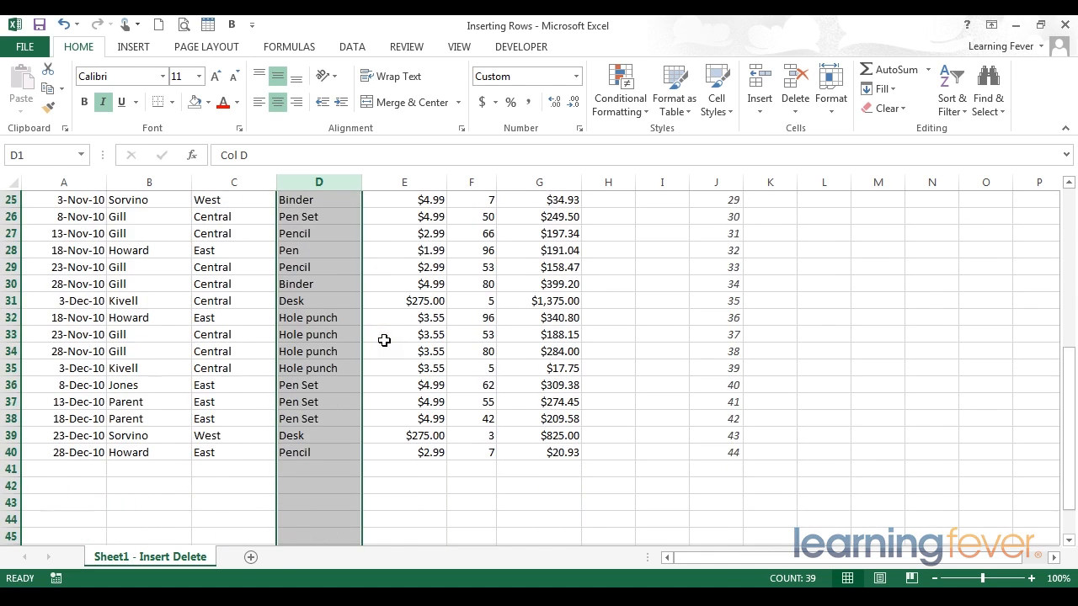
pyautogui.scroll(8, 395, 384)
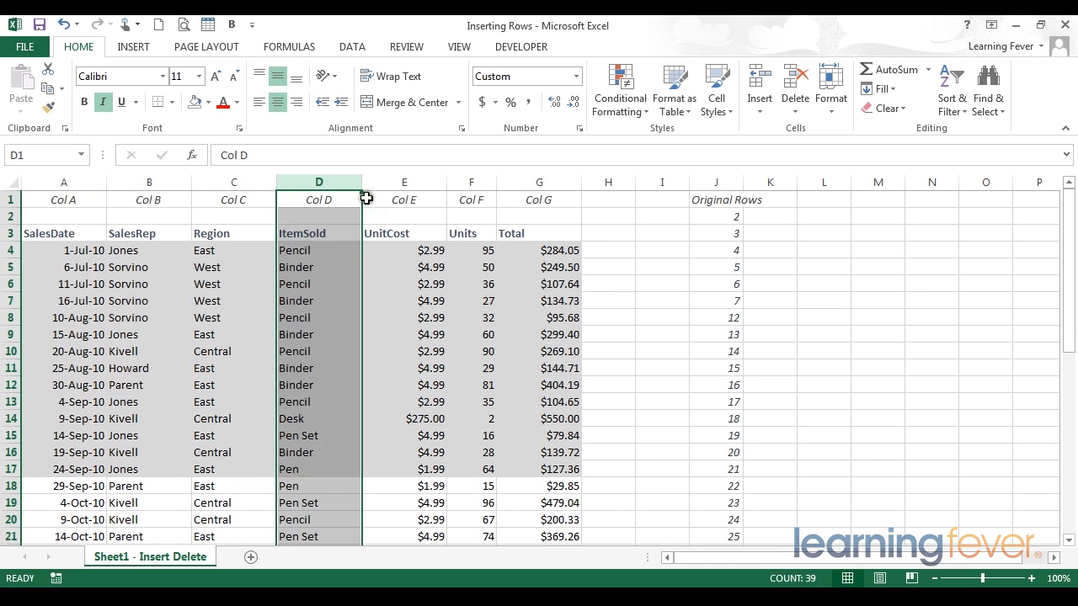
pyautogui.click(247, 238)
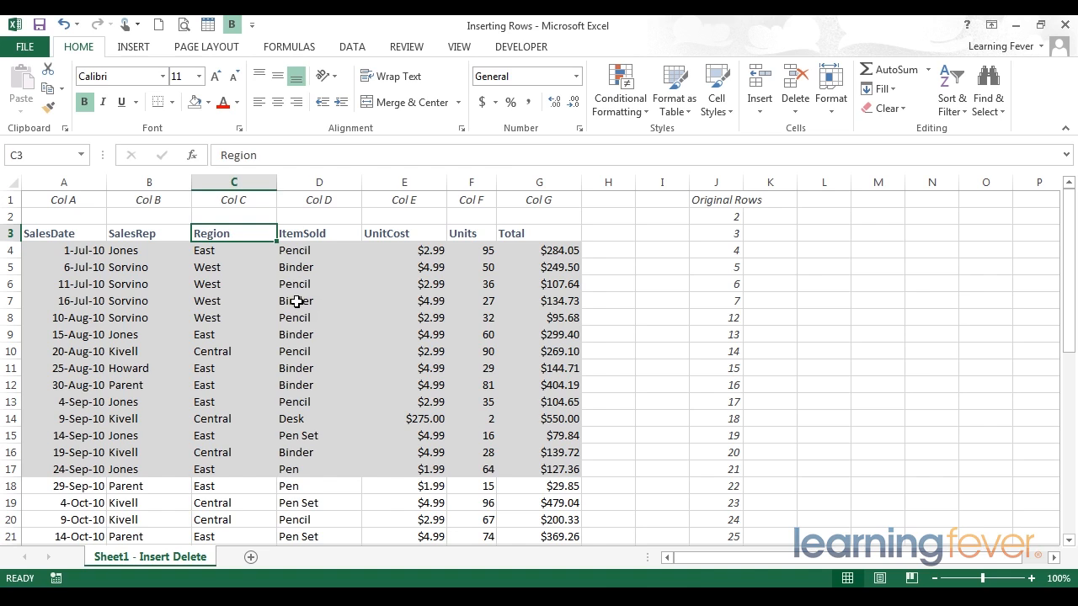
# Clear the contents of cells D7:G7 and undo the clearing.
pyautogui.moveTo(296, 300); pyautogui.dragTo(548, 301)
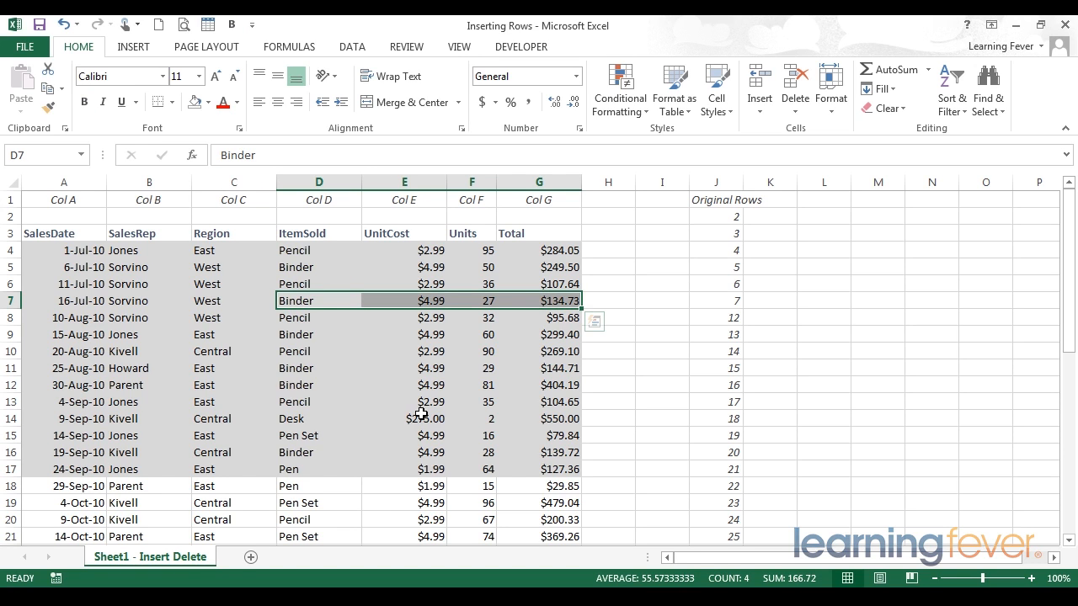
pyautogui.press('Delete')
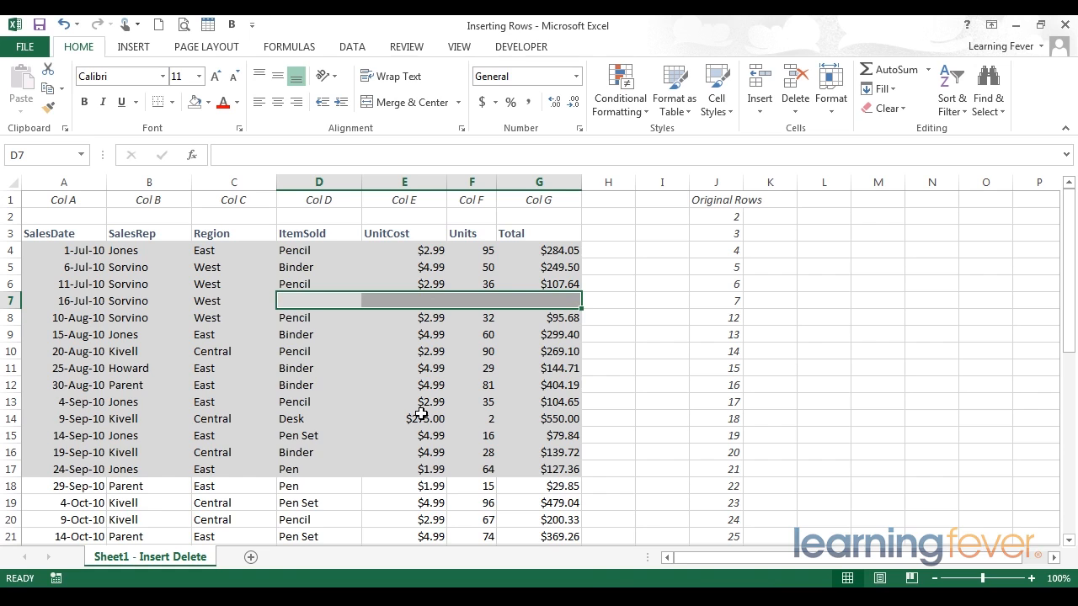
pyautogui.hotkey('ctrl', 'z')
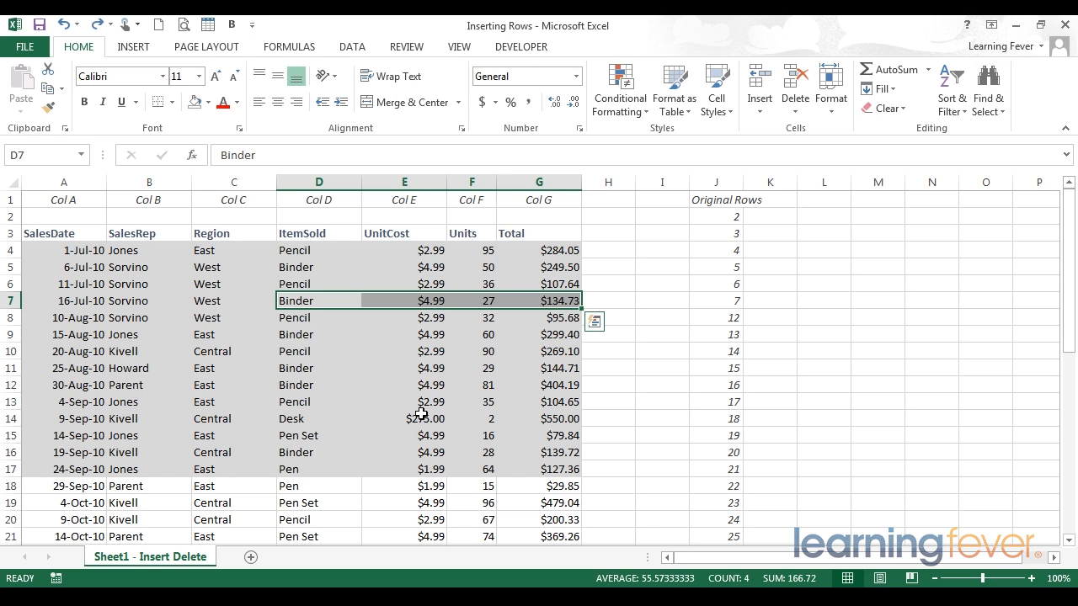
# Delete cells D7:G7 with the Shift cells up option.
pyautogui.rightClick(351, 298)
pyautogui.click(406, 385)
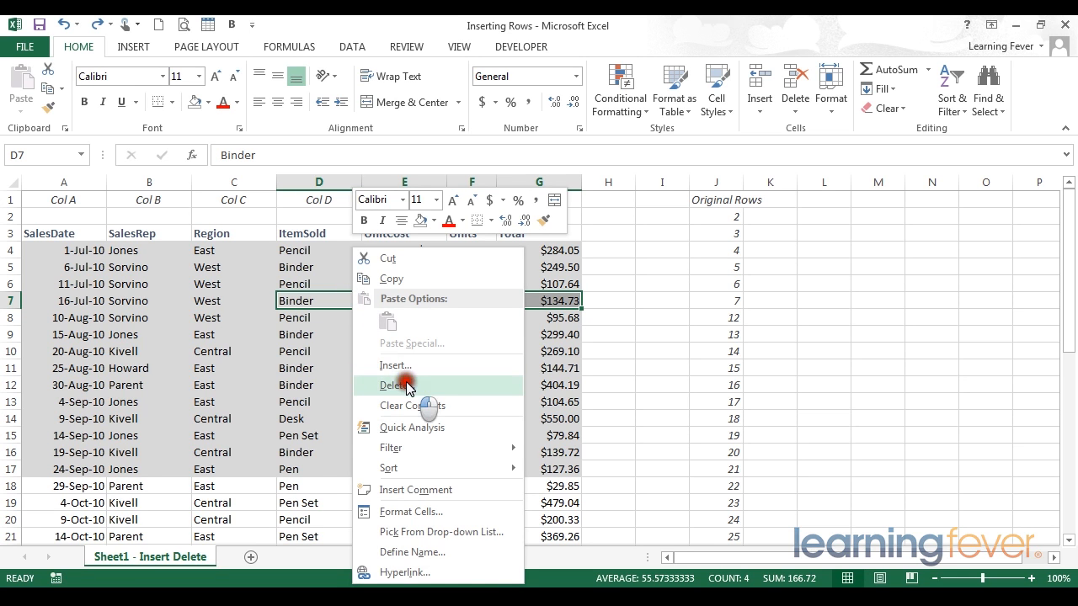
pyautogui.moveTo(399, 306); pyautogui.dragTo(553, 338)
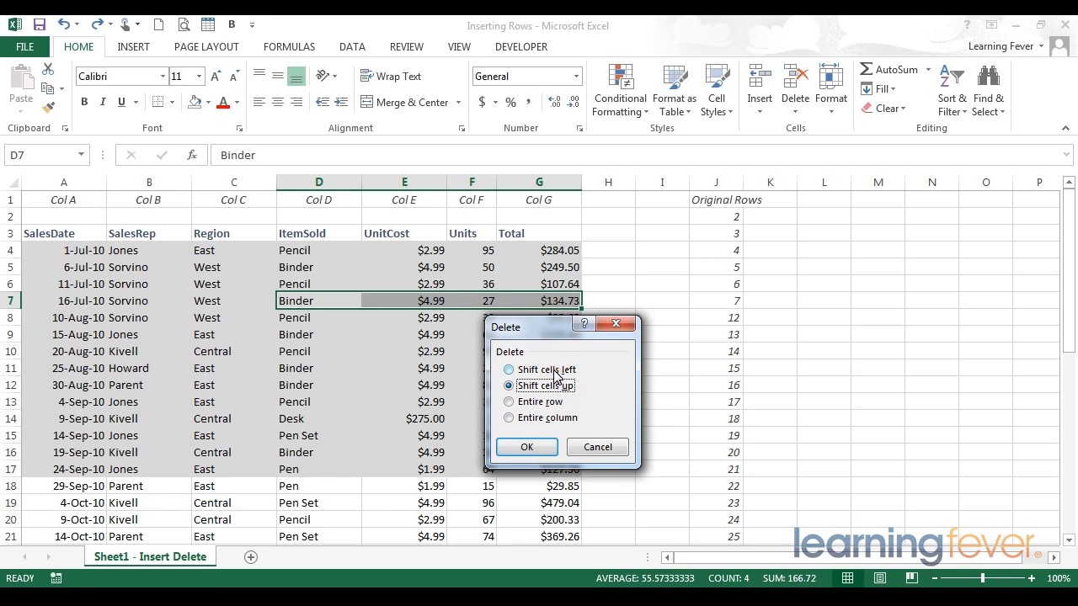
pyautogui.click(538, 452)
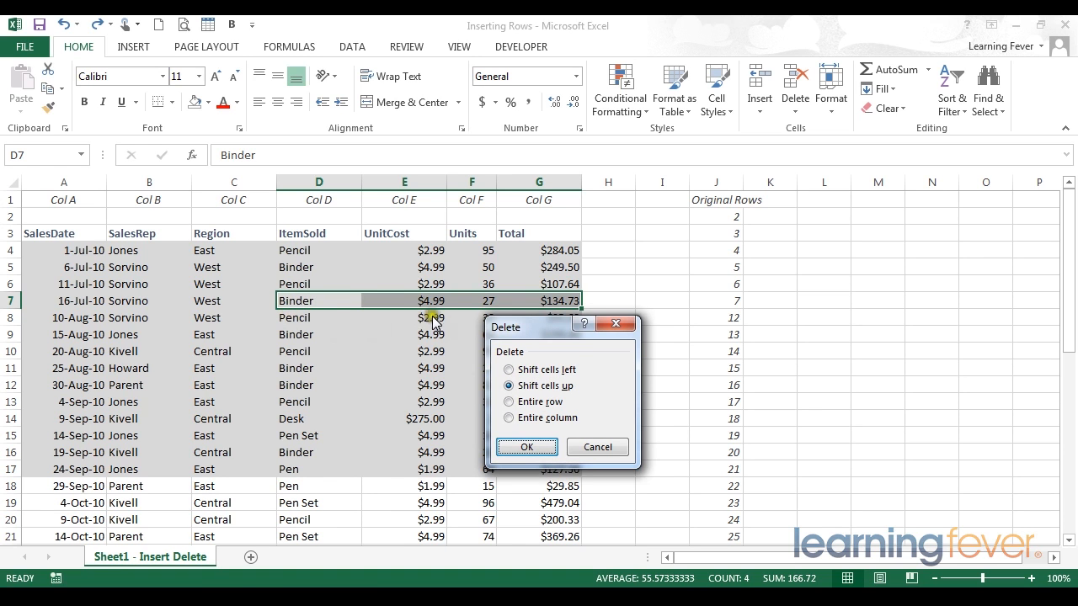
pyautogui.moveTo(539, 326); pyautogui.dragTo(544, 335)
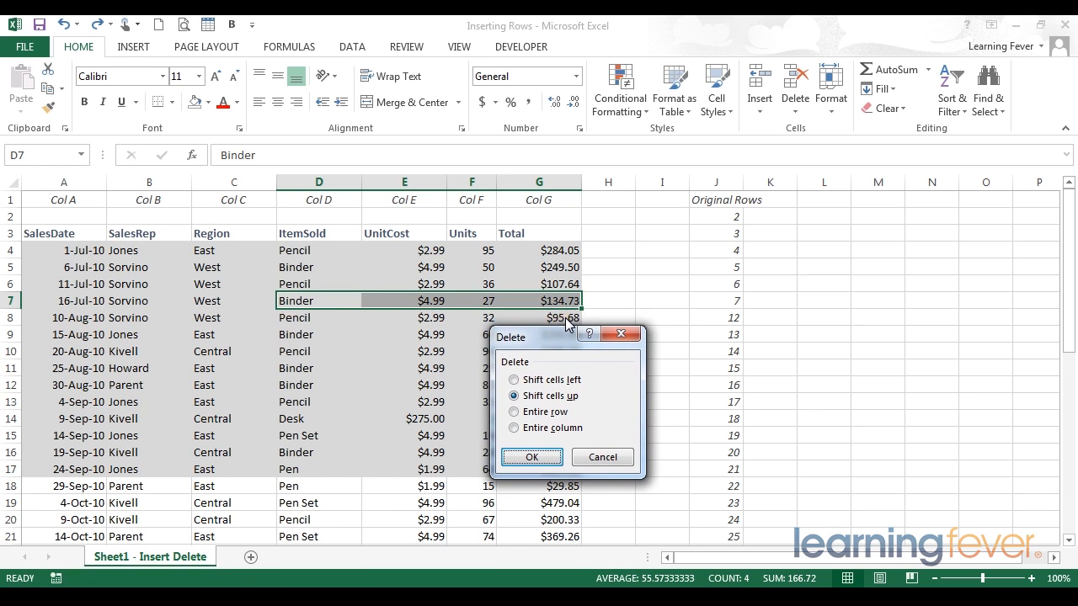
pyautogui.click(537, 456)
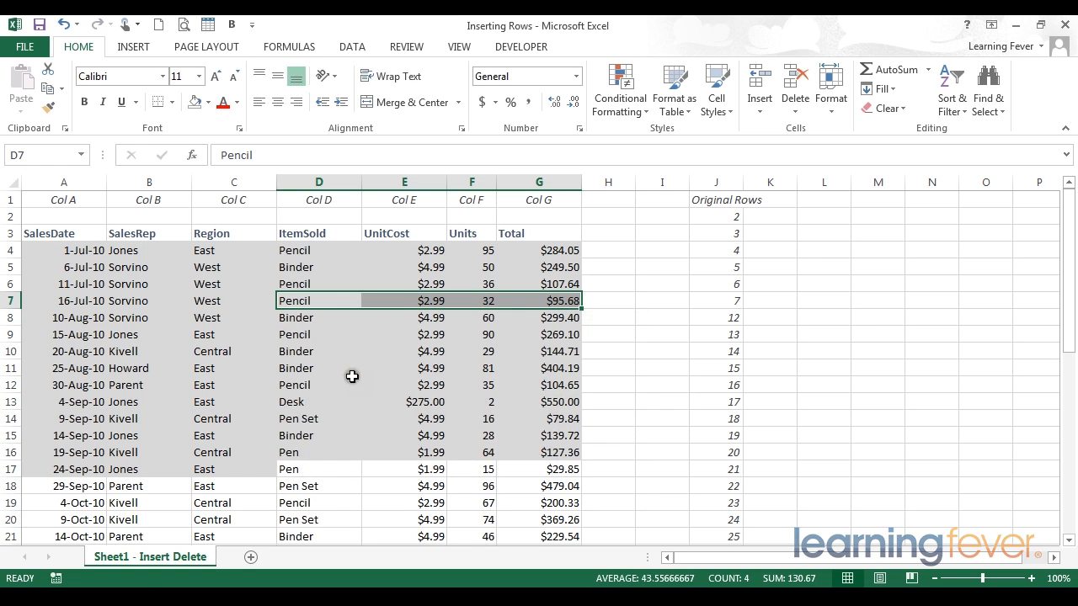
# Examine cells D7:G7 and the end of the table at row 40 for the effect of the cell shift.
pyautogui.click(287, 298)
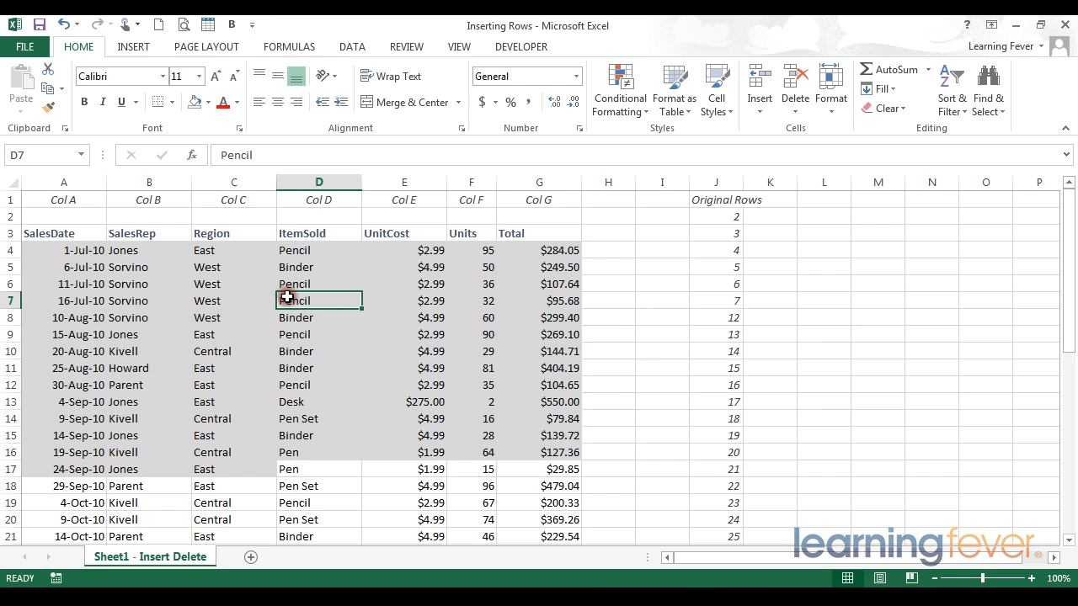
pyautogui.click(424, 299)
pyautogui.click(549, 299)
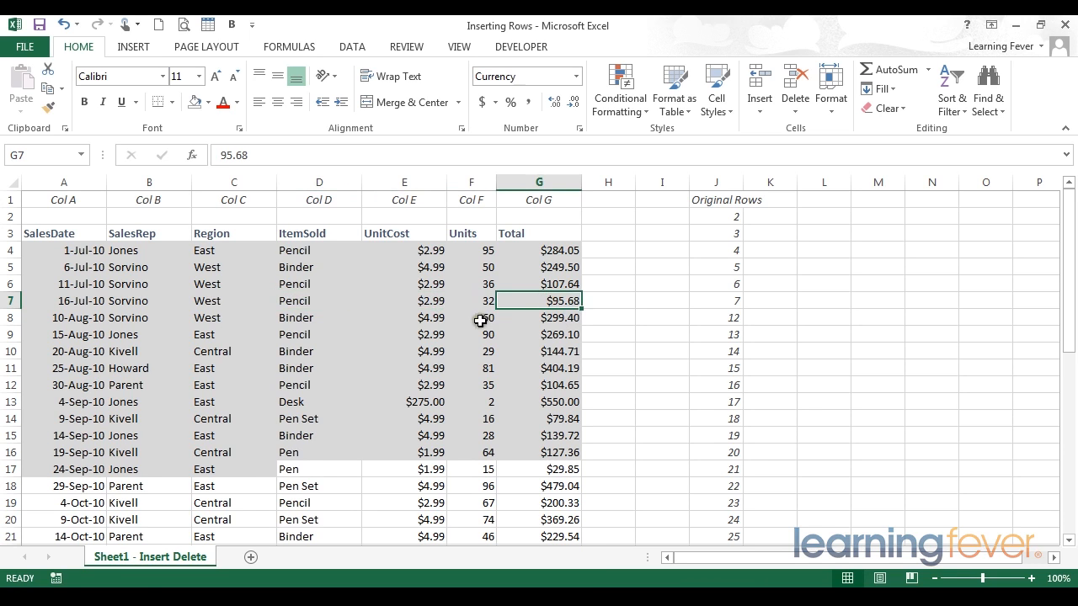
pyautogui.moveTo(282, 304); pyautogui.dragTo(556, 304)
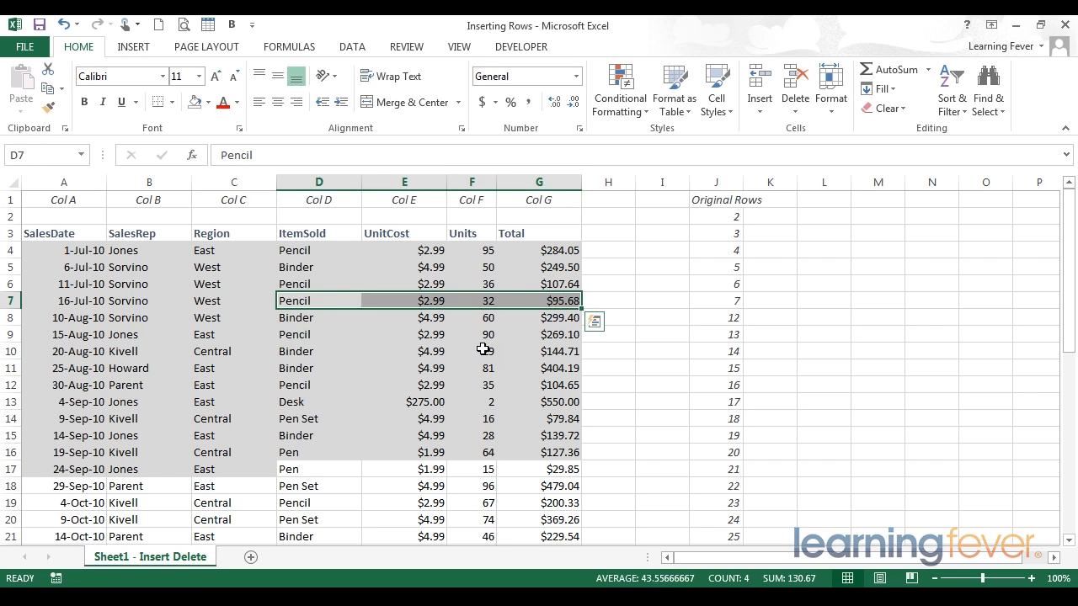
pyautogui.scroll(-9, 482, 348)
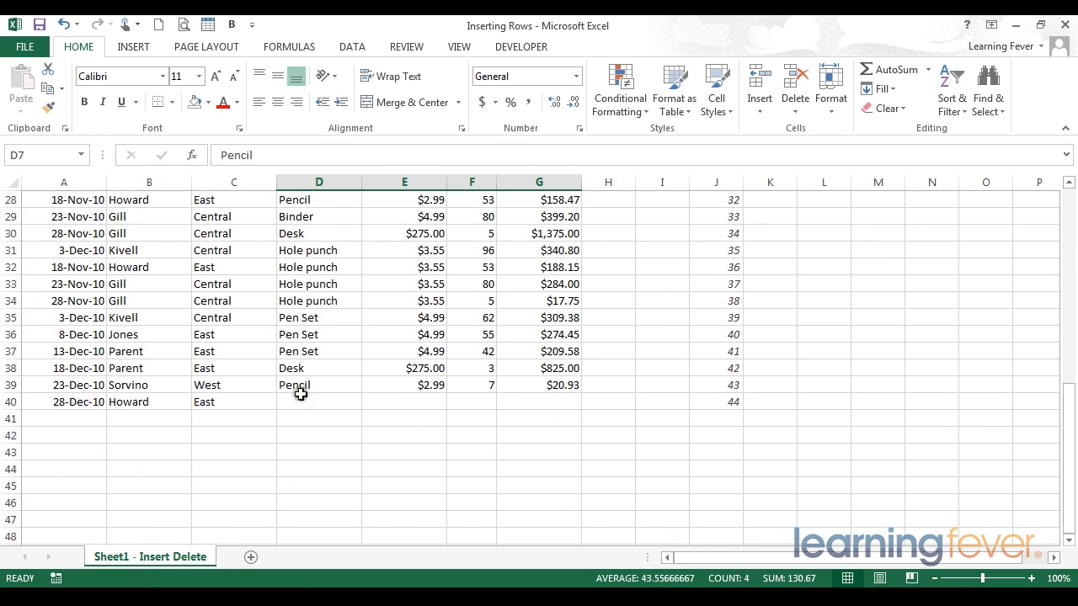
pyautogui.moveTo(295, 401); pyautogui.dragTo(337, 400)
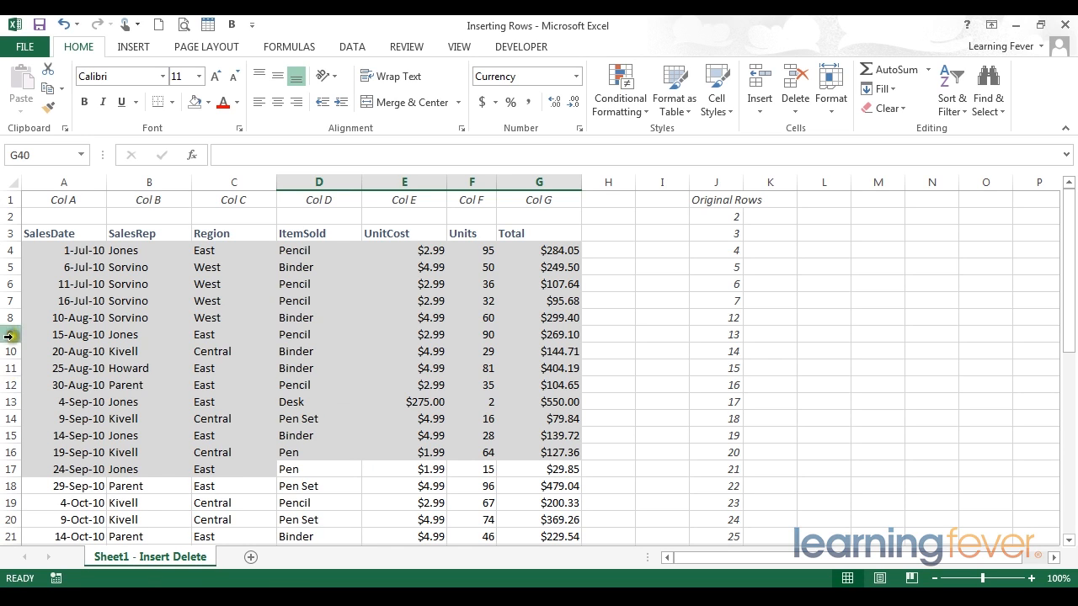
# Insert four blank rows at rows 8 through 11 and delete them again.
pyautogui.moveTo(8, 317); pyautogui.dragTo(10, 359)
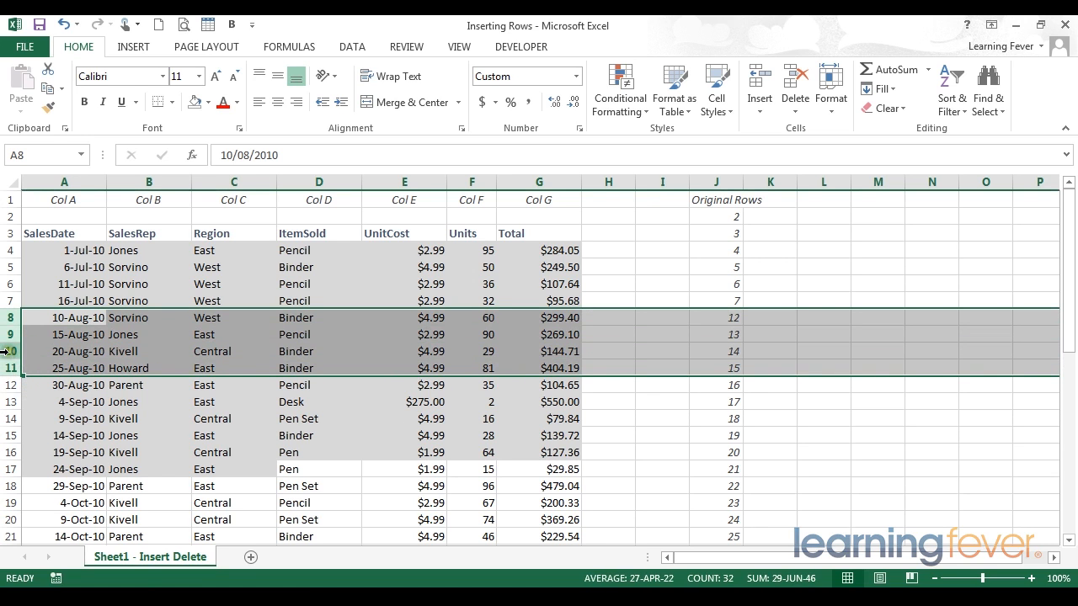
pyautogui.rightClick(6, 354)
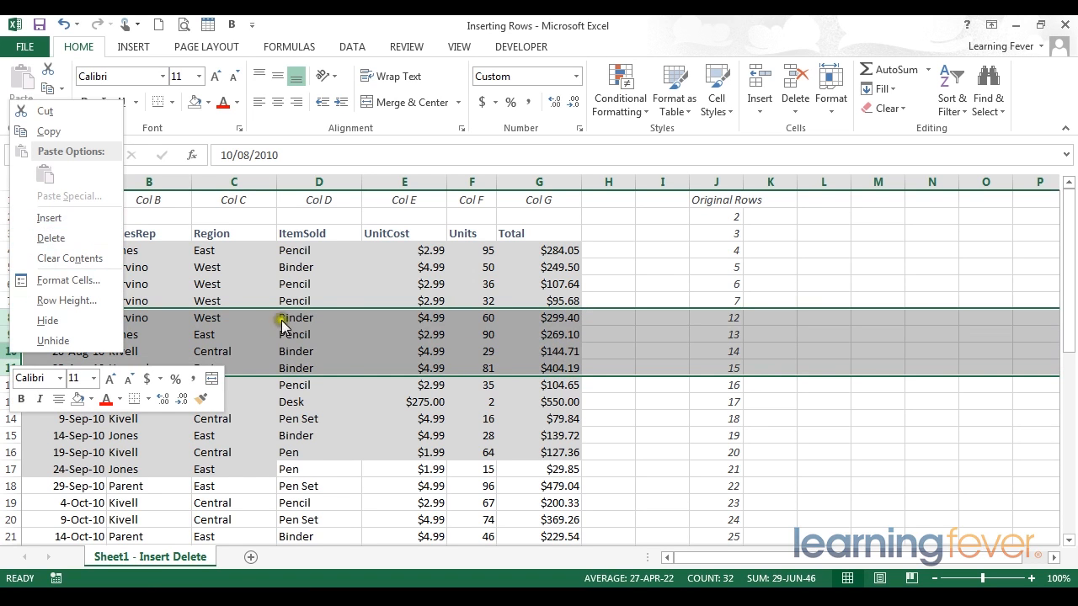
pyautogui.click(320, 324)
pyautogui.moveTo(8, 318); pyautogui.dragTo(8, 368)
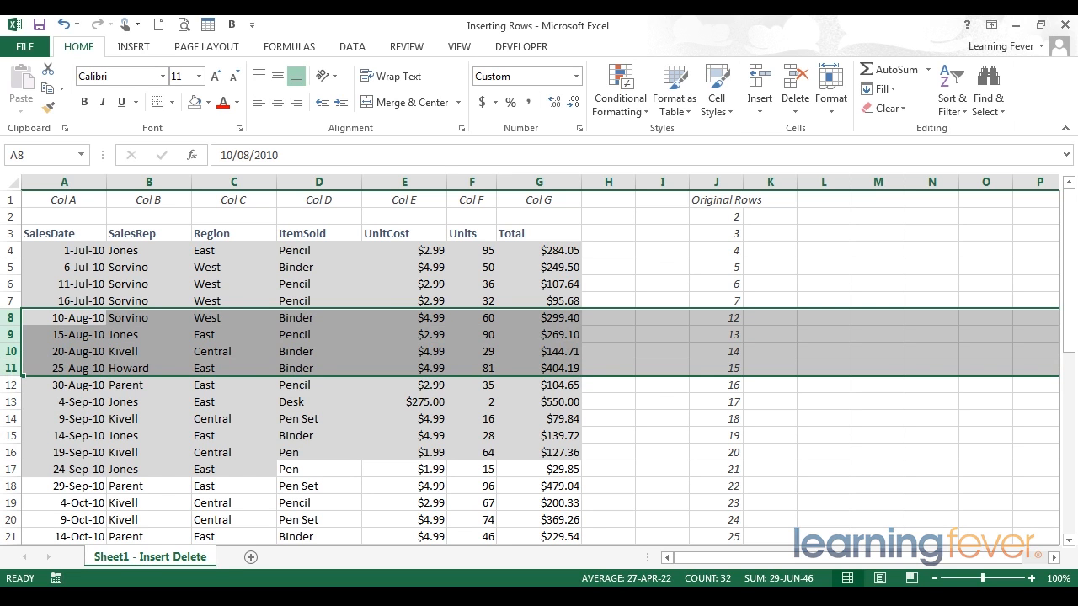
pyautogui.hotkey('ctrl', 'shift', '+')
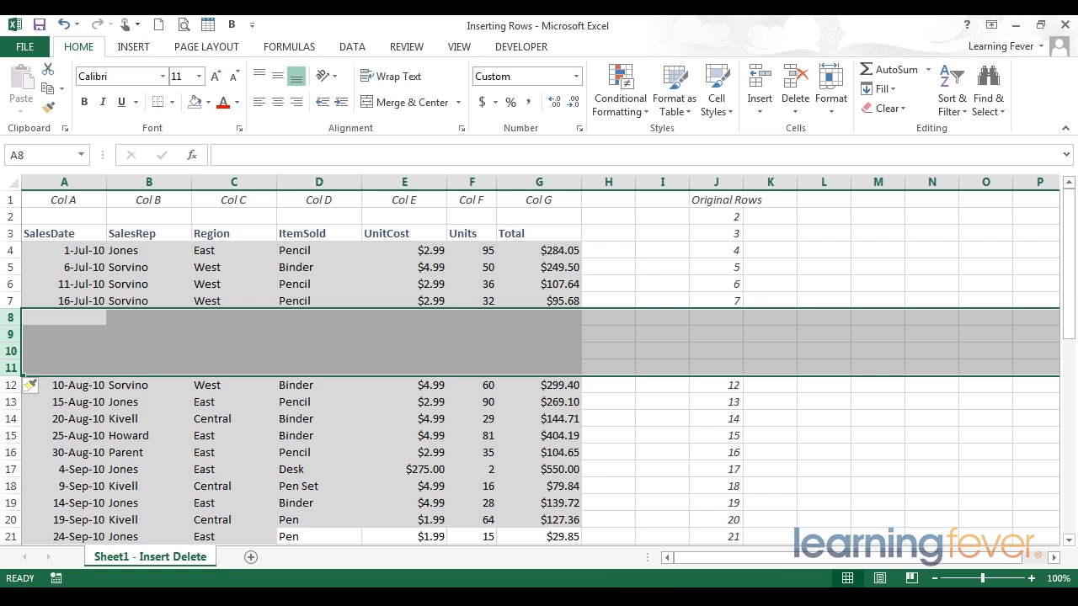
pyautogui.hotkey('ctrl', '-')
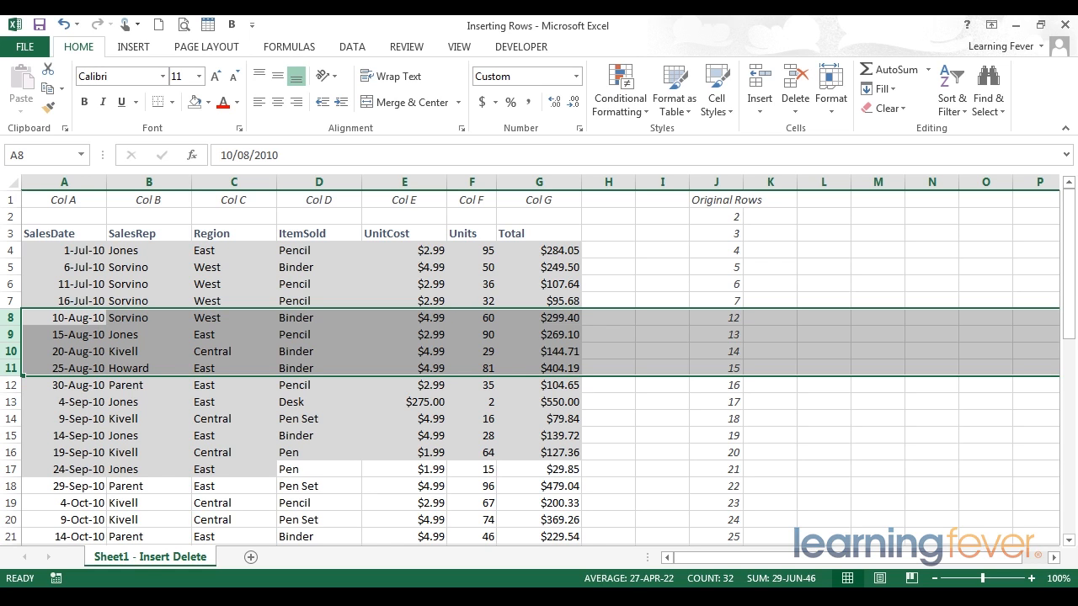
# Insert a blank column before the ItemSold column D and delete it again.
pyautogui.click(289, 177)
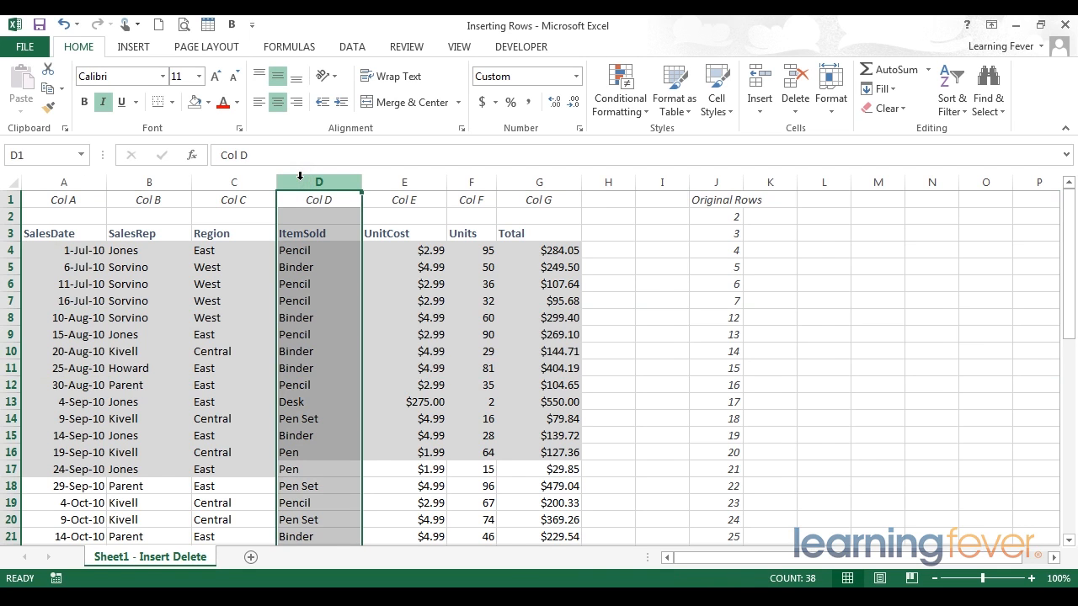
pyautogui.hotkey('ctrl', 'shift', '+')
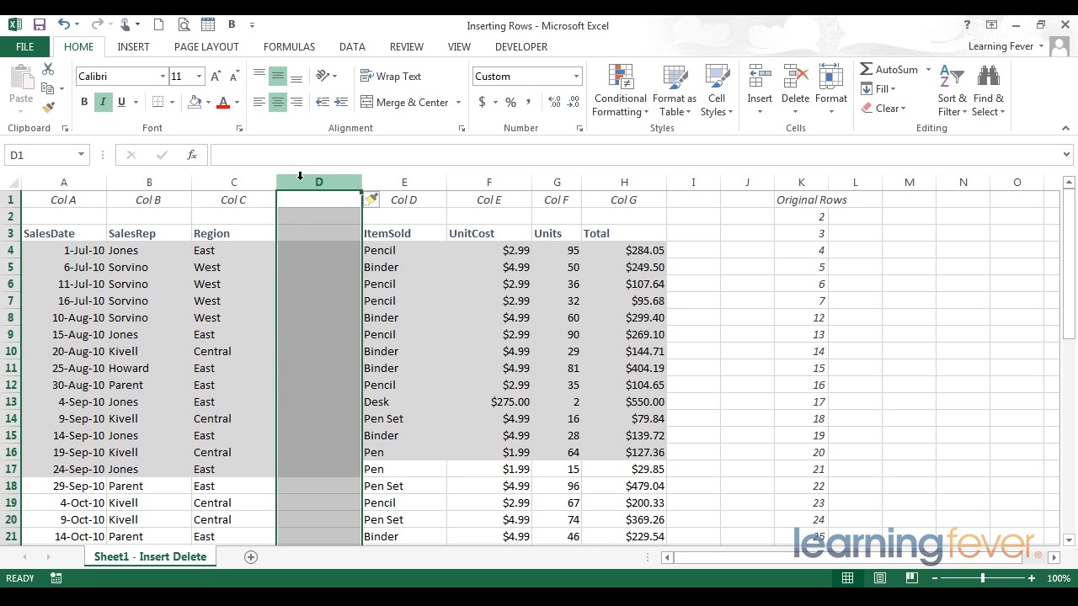
pyautogui.hotkey('ctrl', '-')
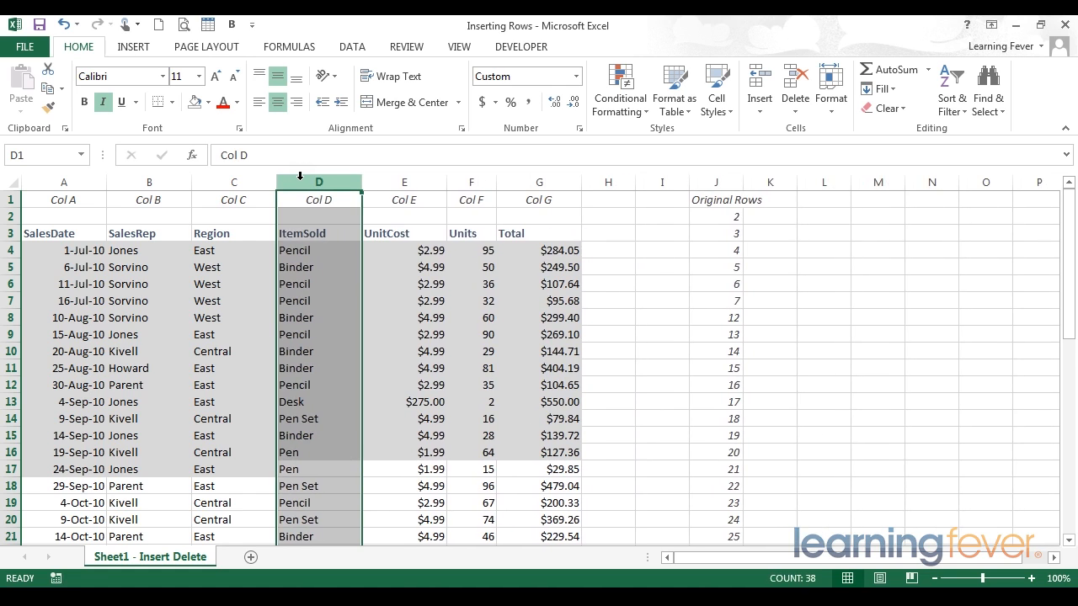